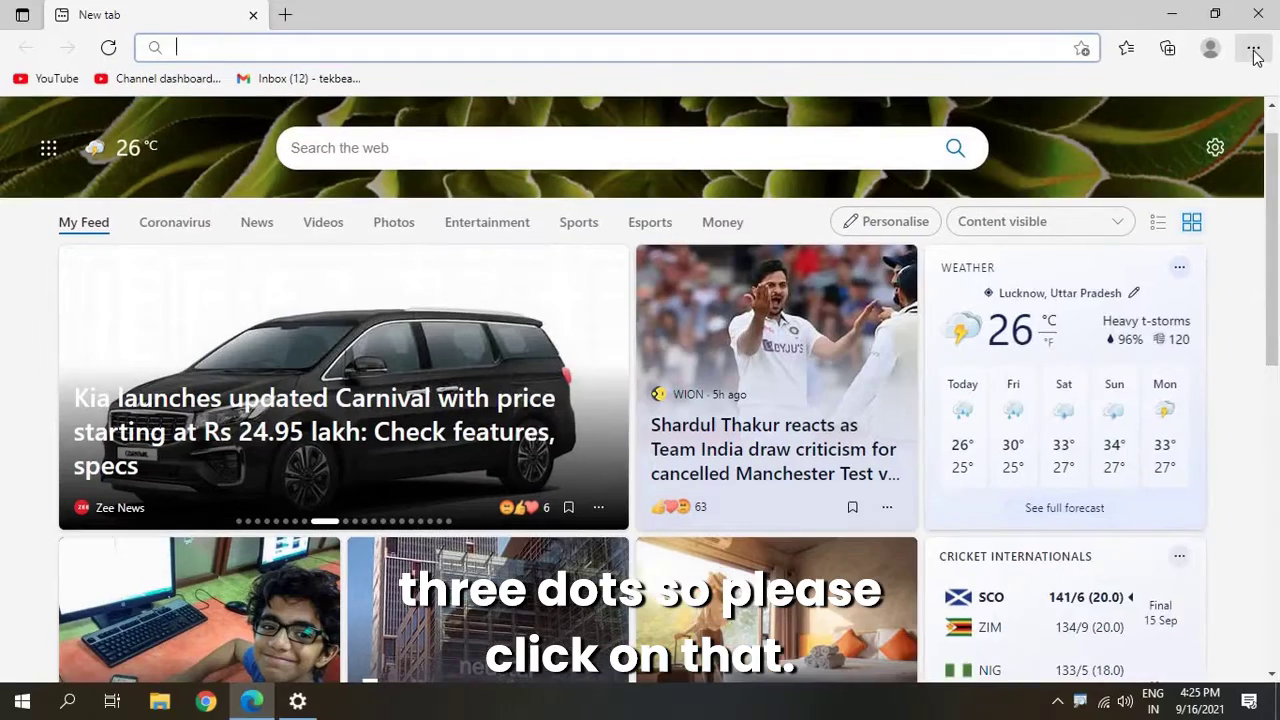
# Go to the Extensions page from the Settings and more menu, confirming no extensions are installed.
pyautogui.click(1228, 90)
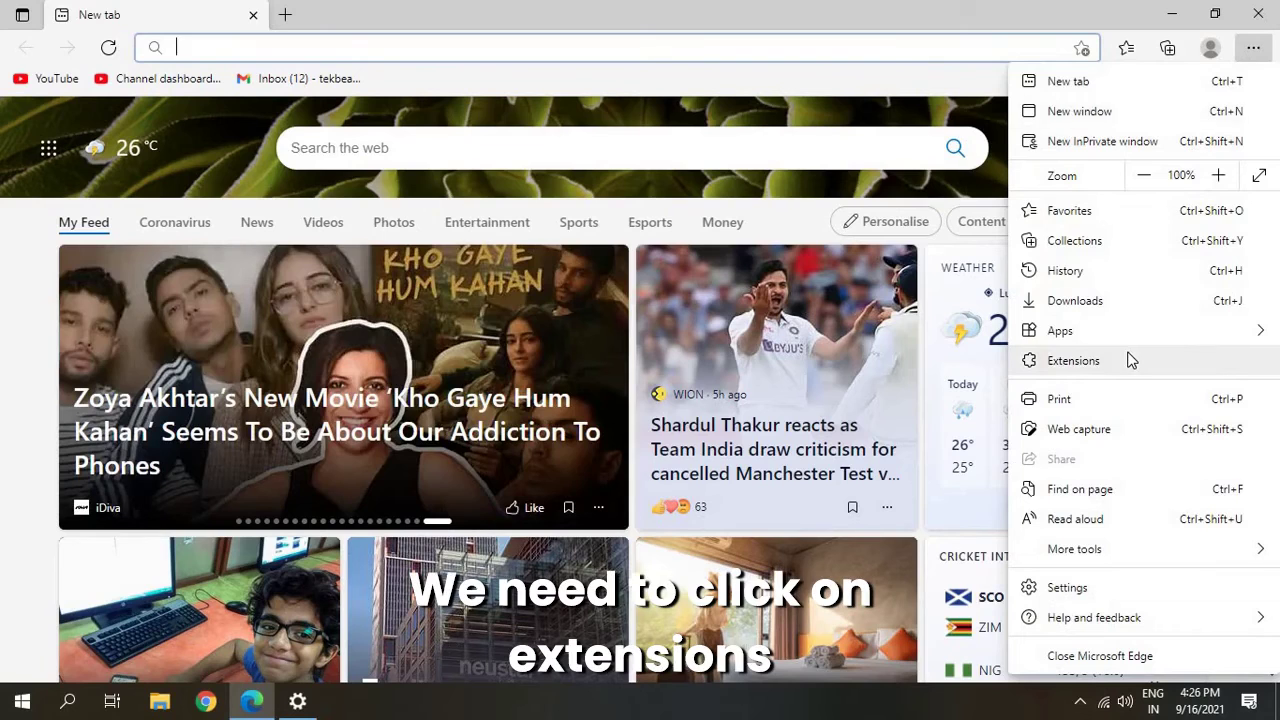
pyautogui.click(1131, 361)
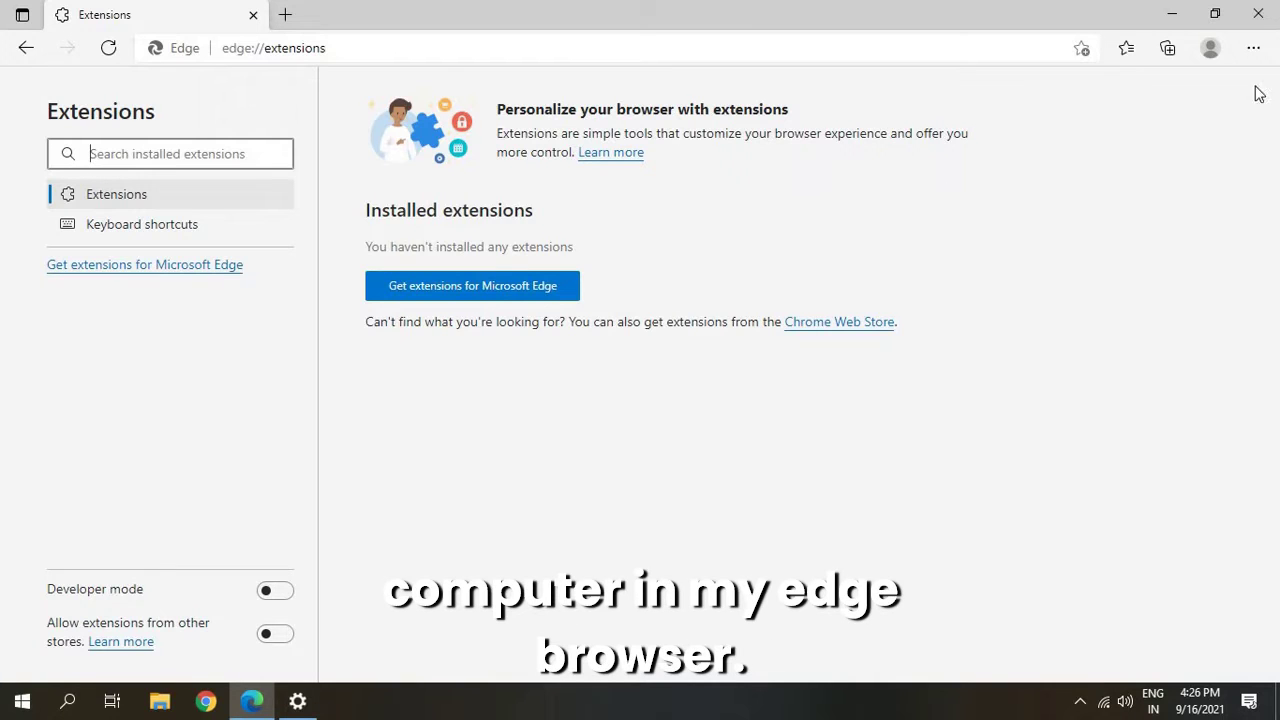
pyautogui.click(1255, 50)
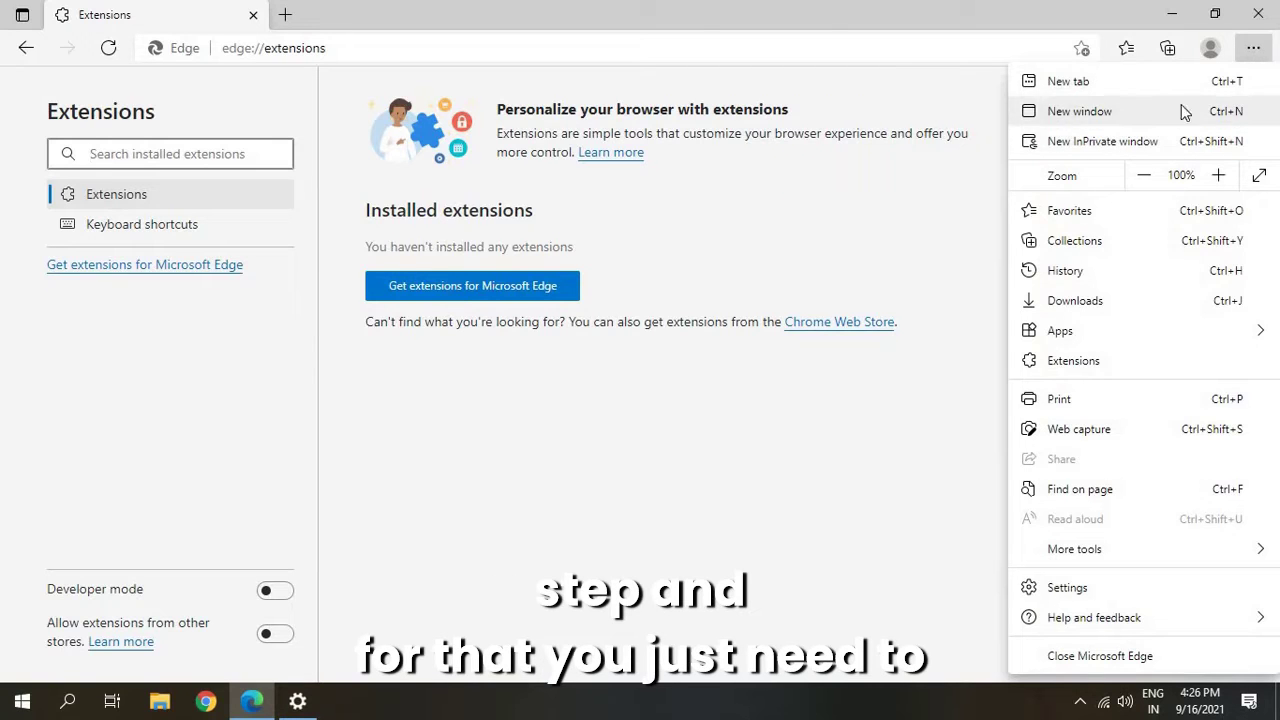
# Open Edge Settings from the … menu and go to the 'Start, home, and new tabs' page.
pyautogui.click(1254, 52)
pyautogui.click(1255, 52)
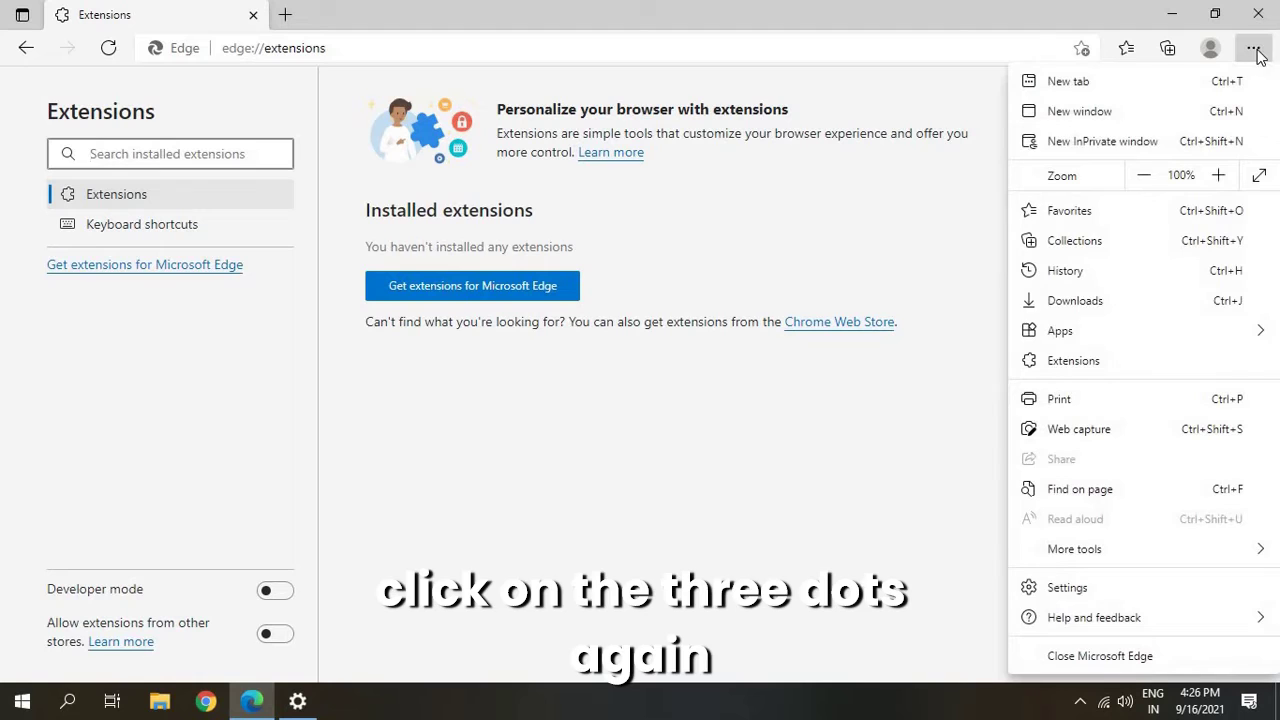
pyautogui.click(1110, 590)
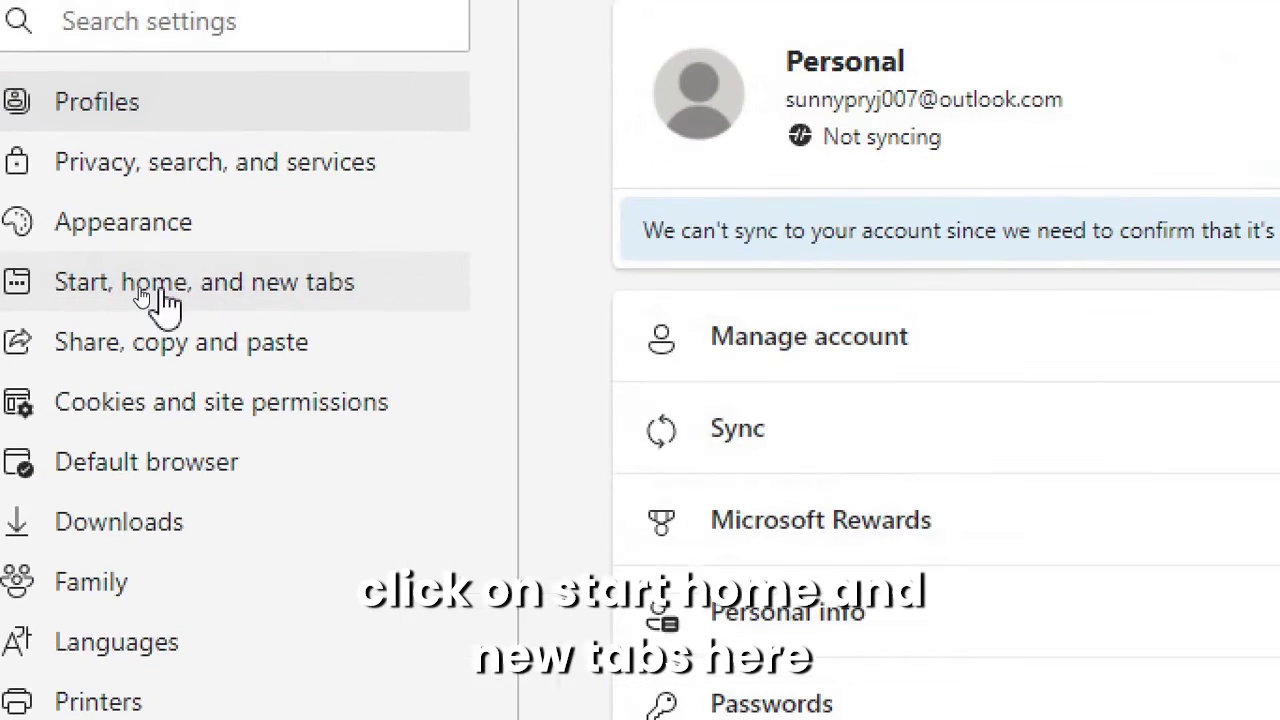
pyautogui.click(140, 290)
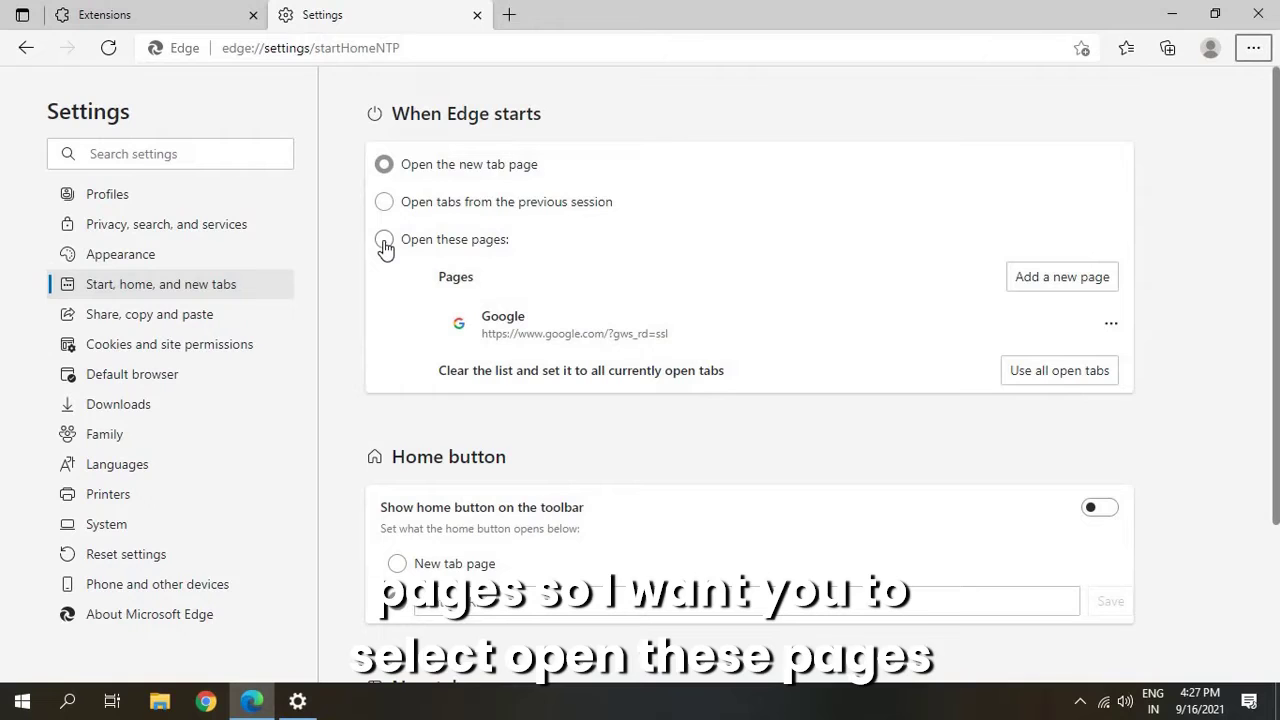
pyautogui.click(385, 246)
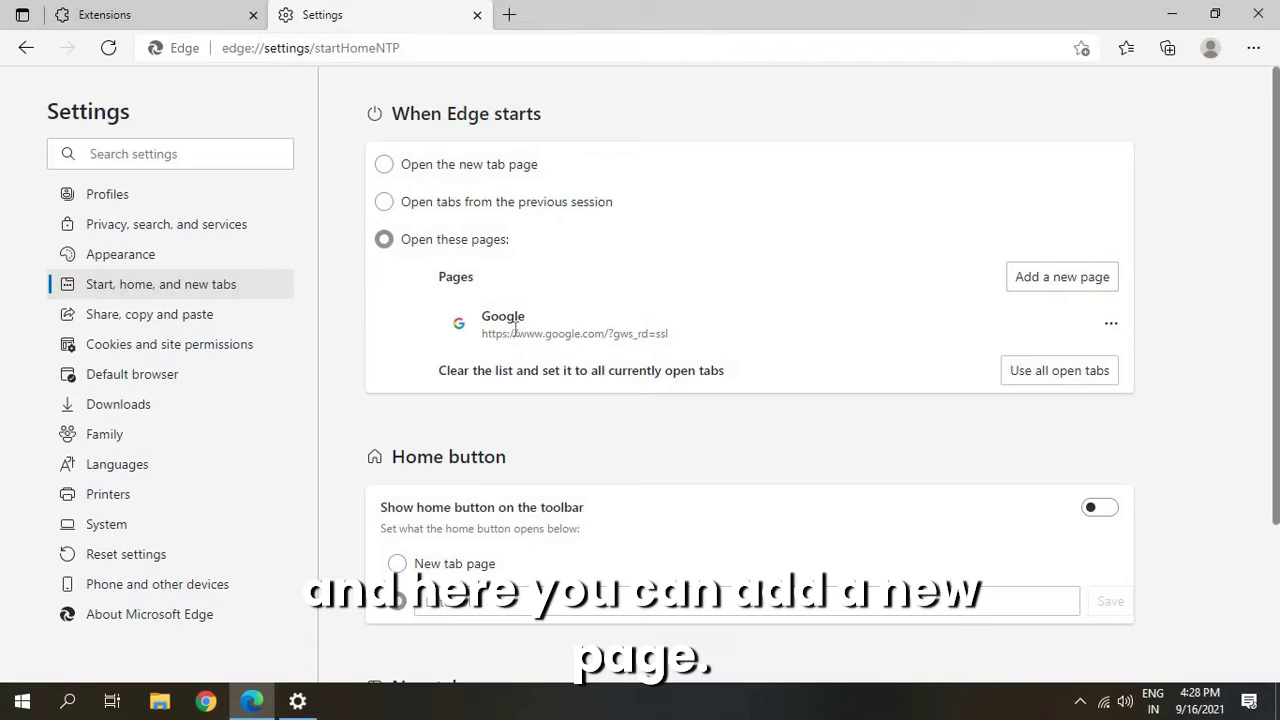
pyautogui.moveTo(483, 333); pyautogui.dragTo(645, 365)
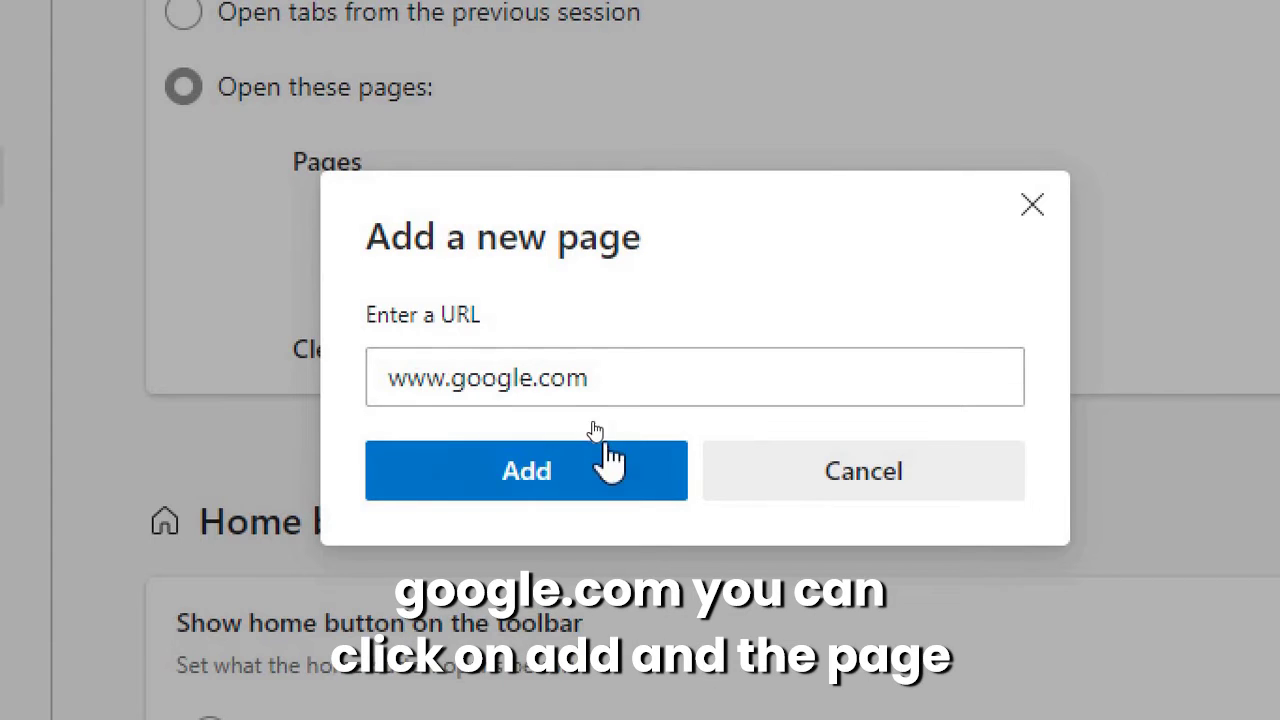
pyautogui.click(592, 484)
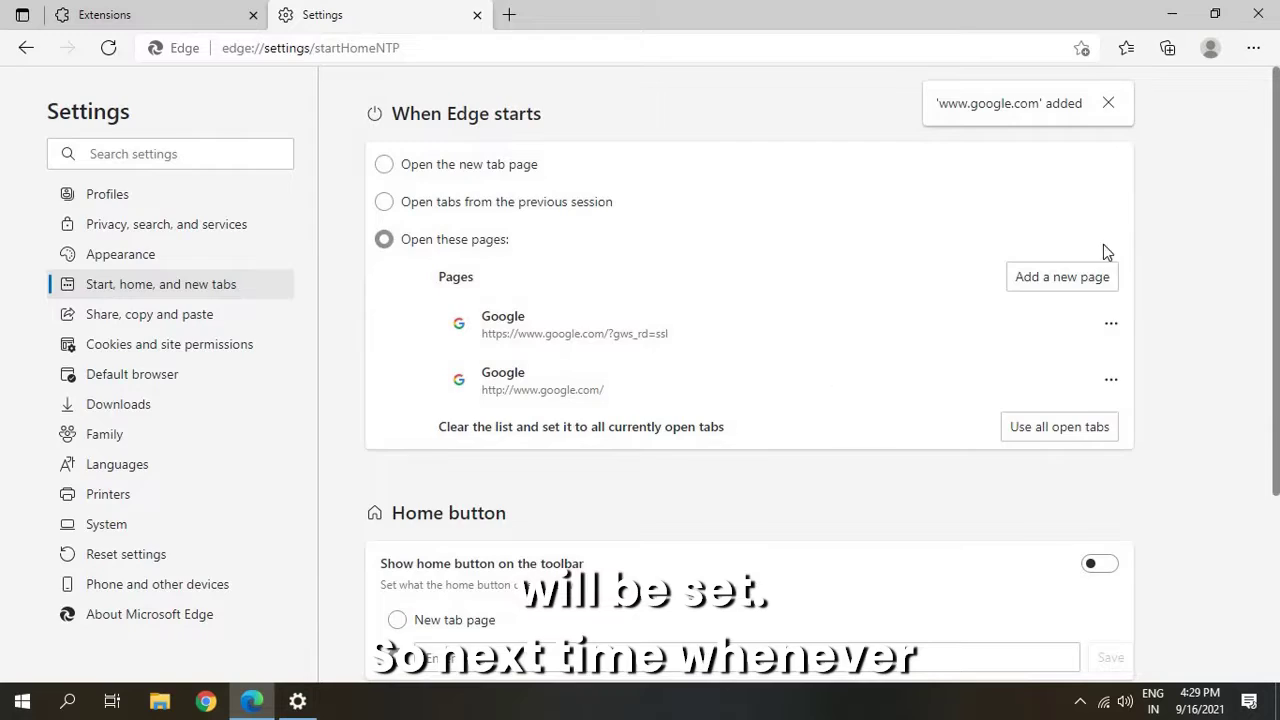
pyautogui.hotkey('alt', 'F4')
pyautogui.click(250, 702)
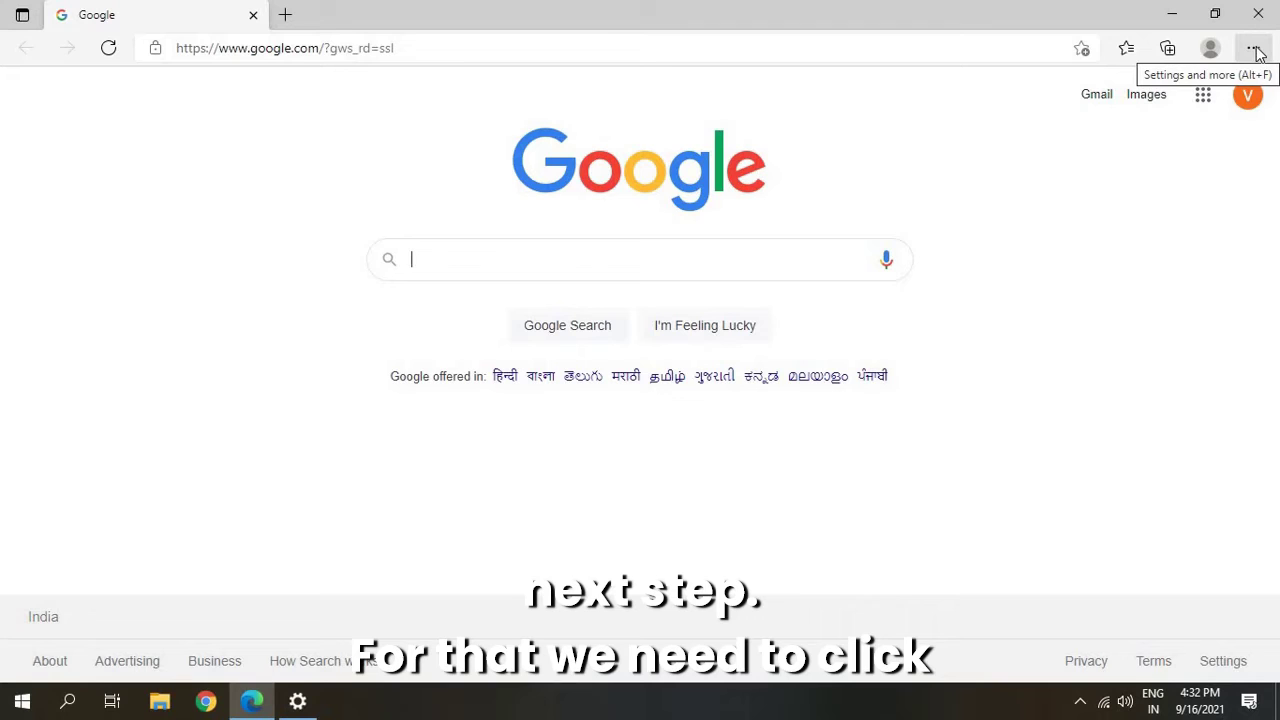
pyautogui.click(1254, 48)
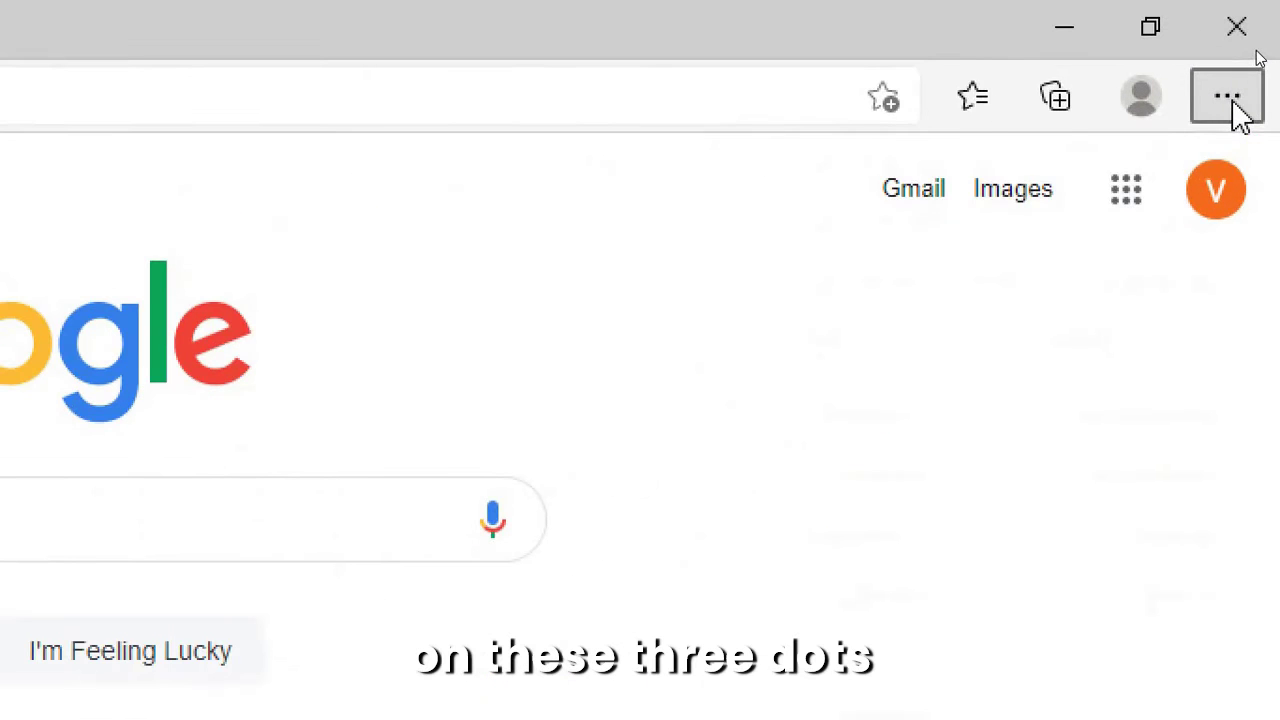
pyautogui.click(1232, 100)
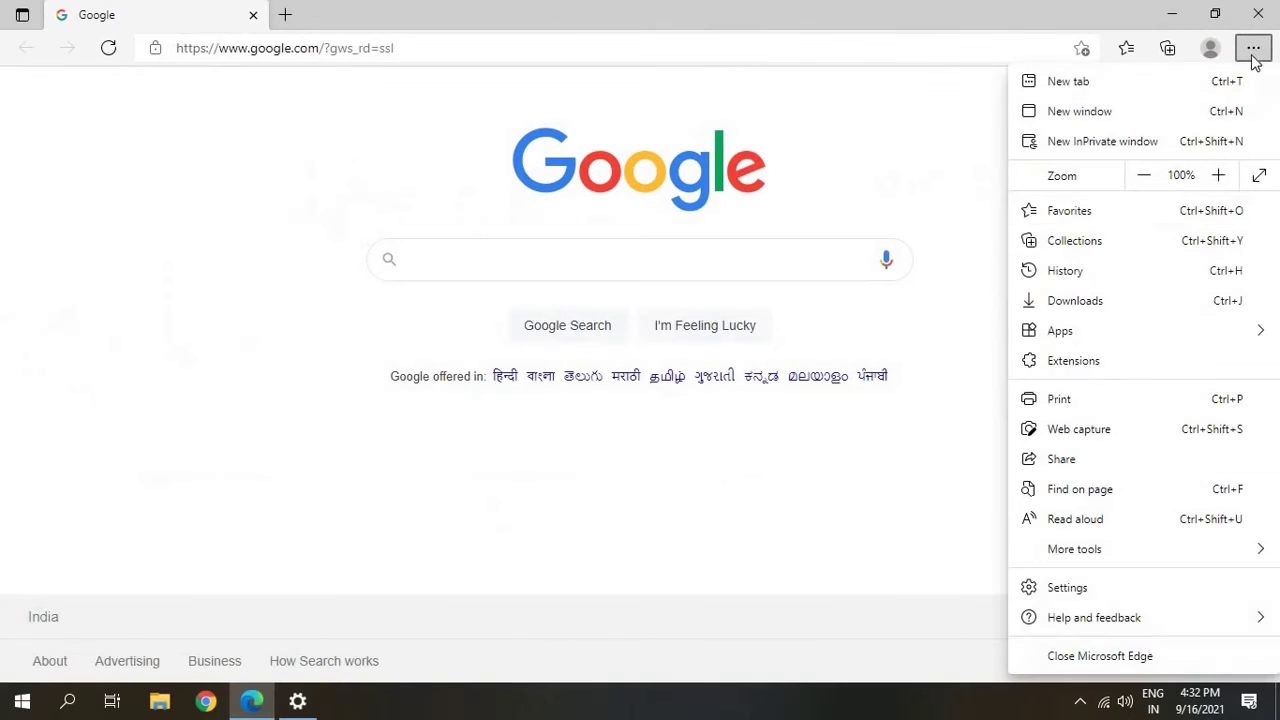
pyautogui.click(1064, 594)
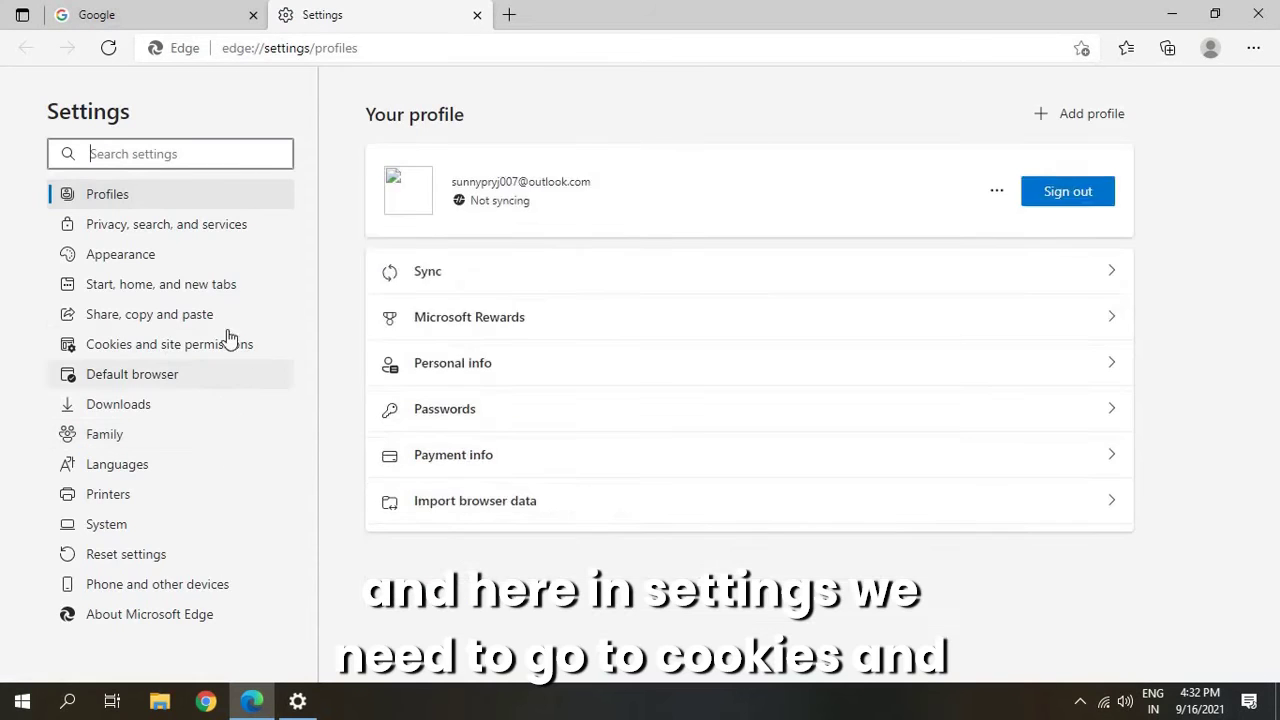
pyautogui.click(152, 355)
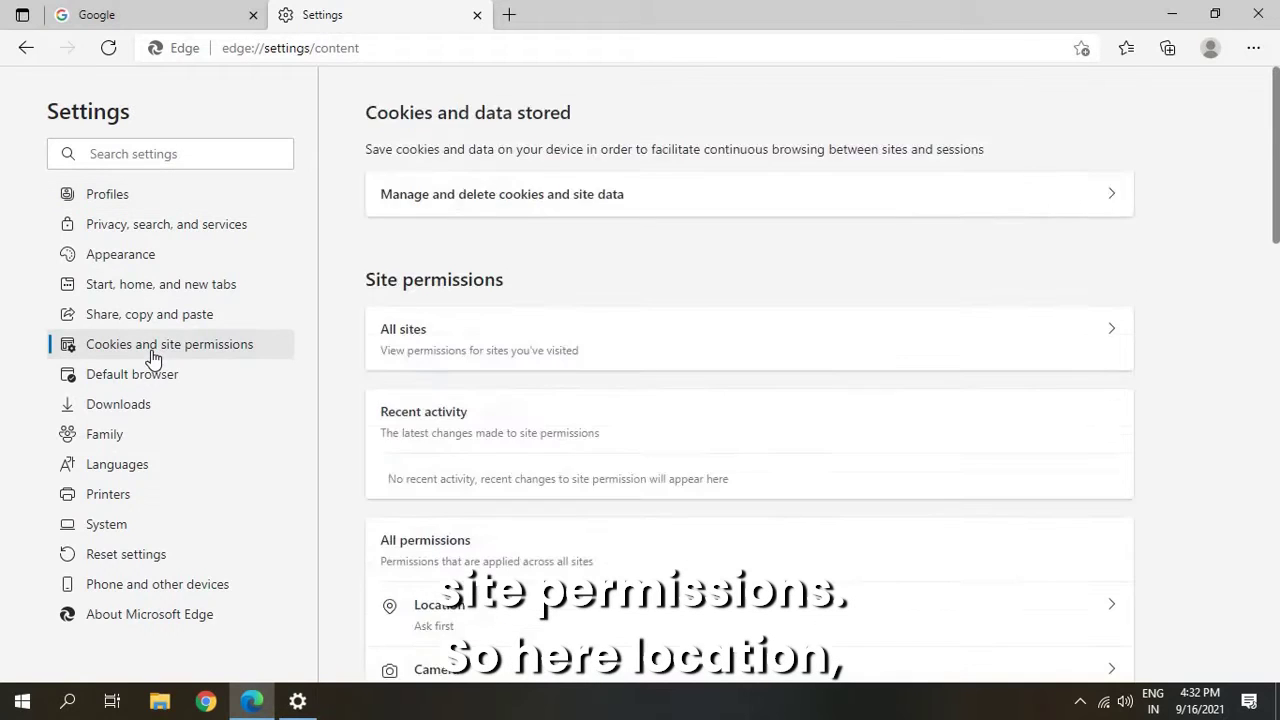
pyautogui.scroll(-3, 523, 320)
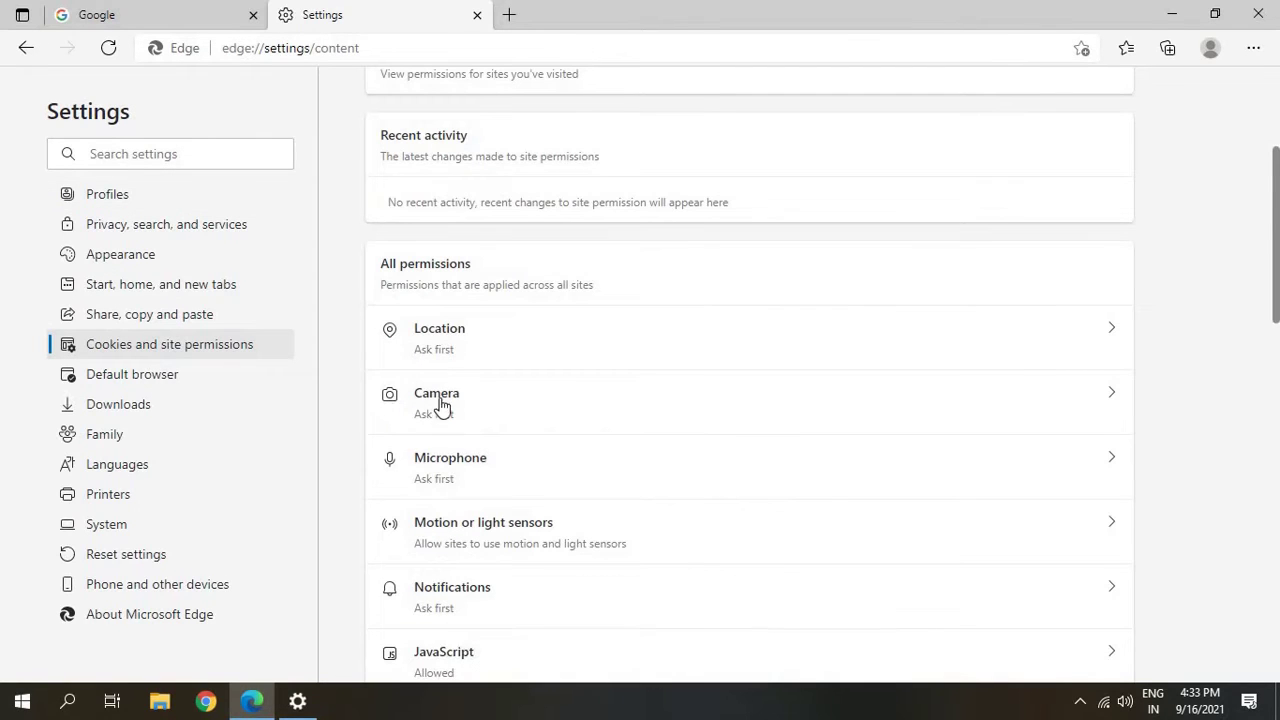
pyautogui.click(539, 356)
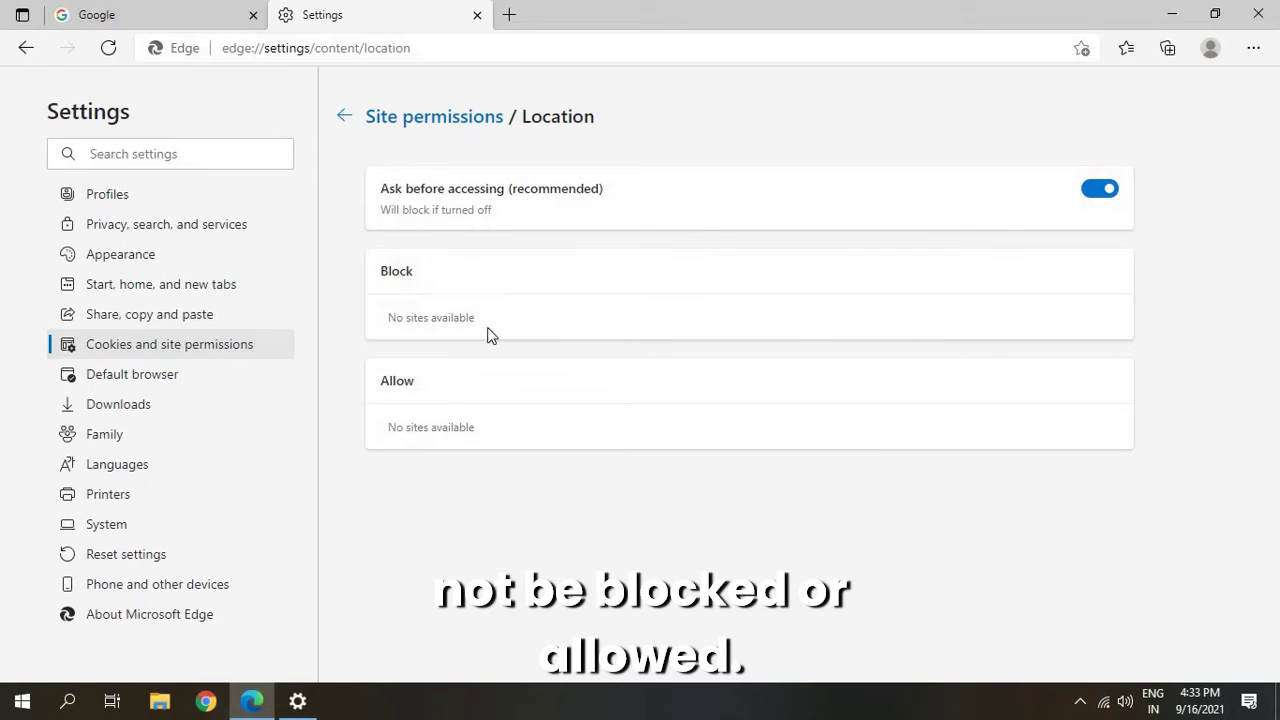
pyautogui.click(33, 58)
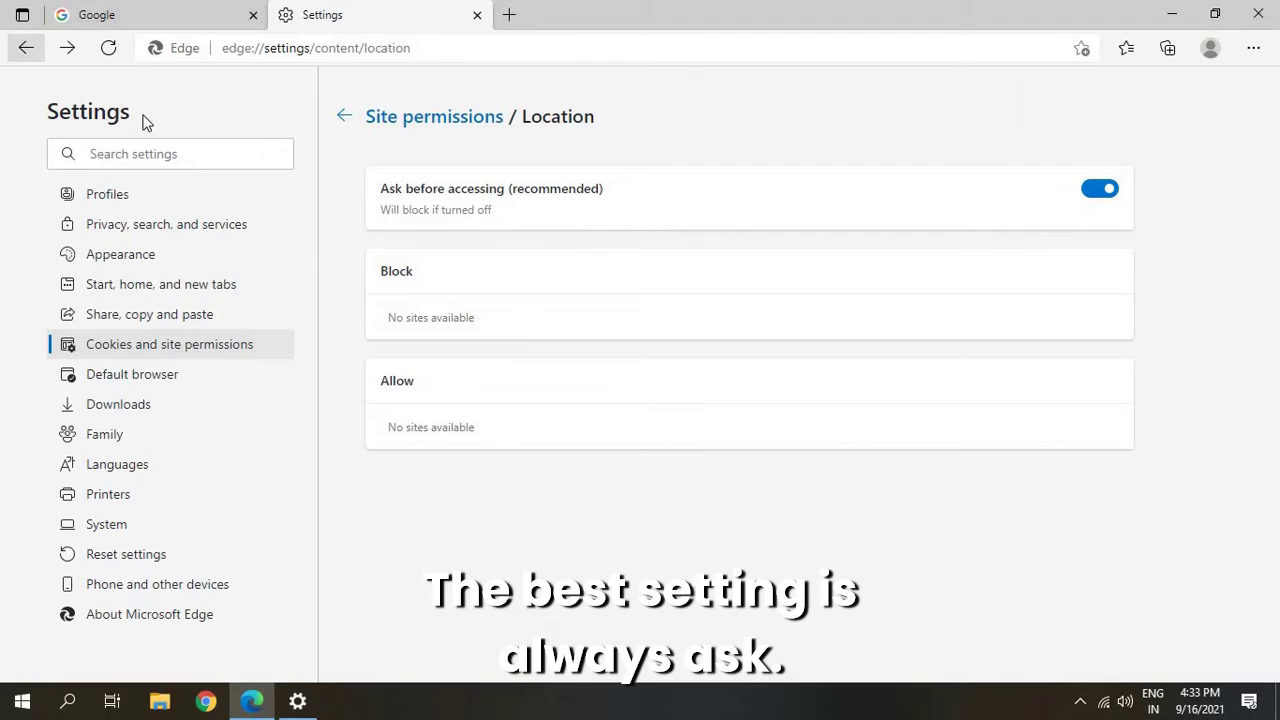
pyautogui.scroll(2, 560, 251)
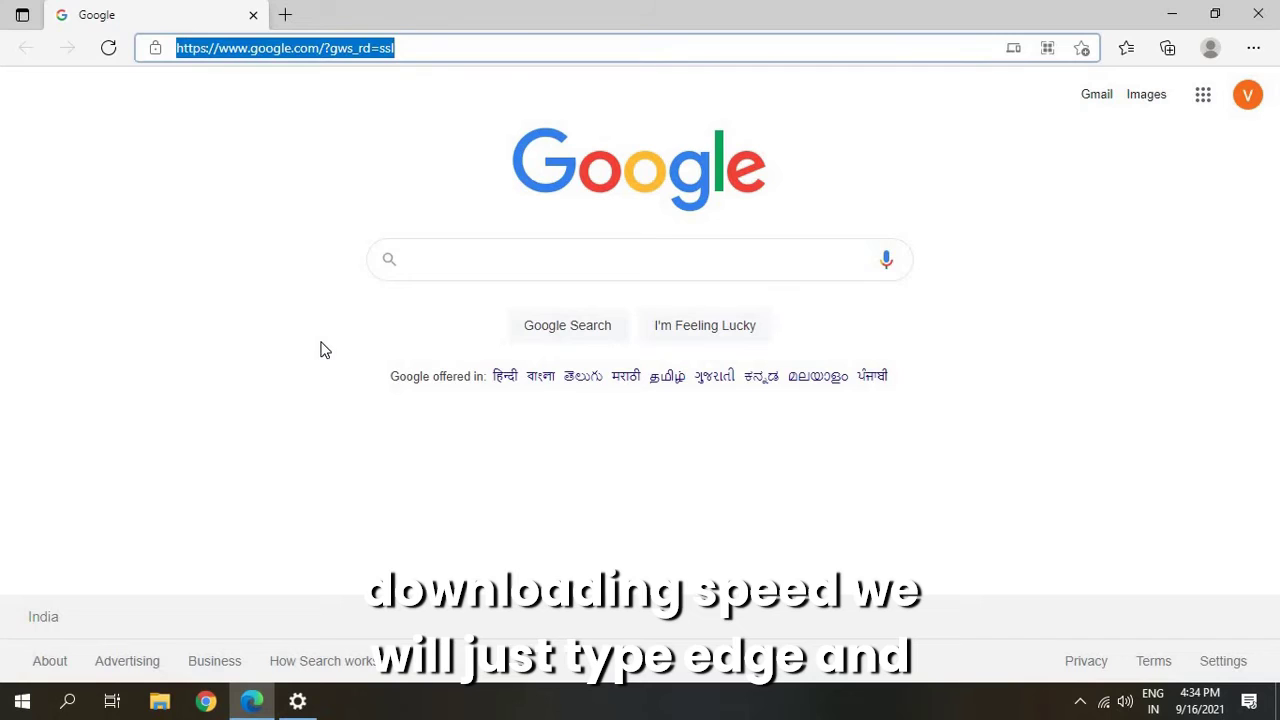
# Navigate to edge://flags to view the Experiments list.
pyautogui.write('edge')
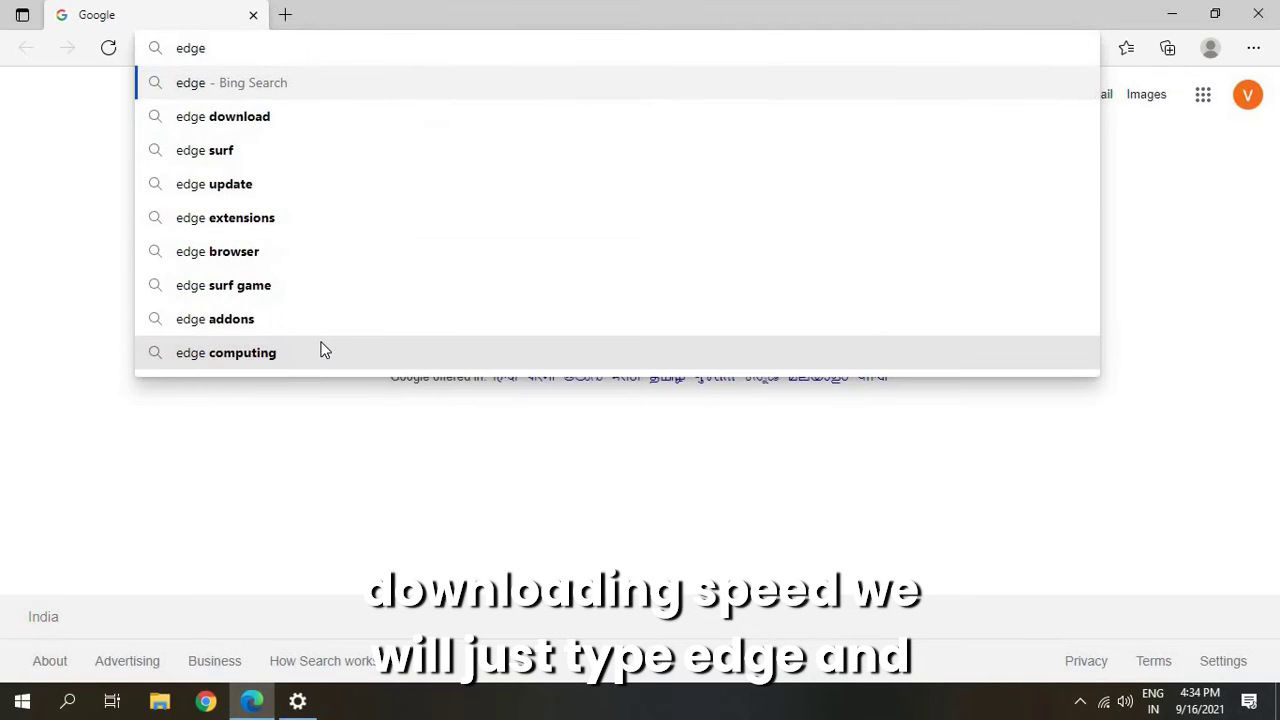
pyautogui.write('://')
pyautogui.write('f')
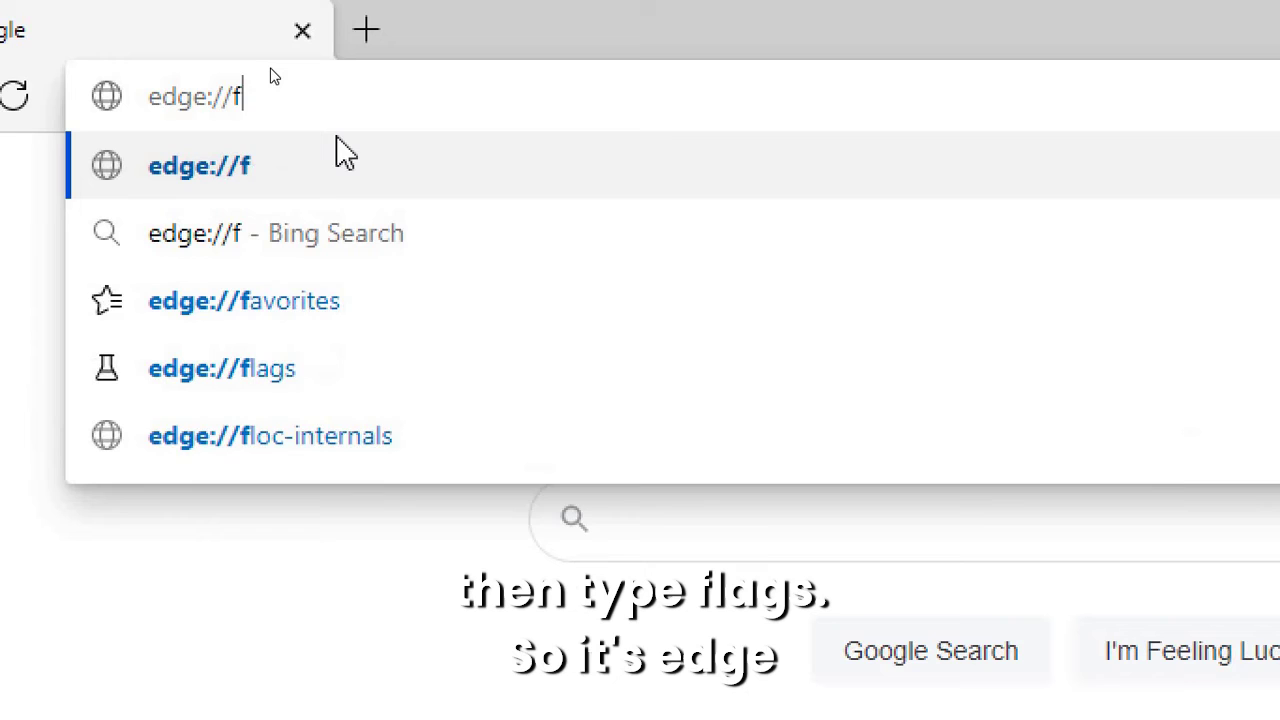
pyautogui.write('la')
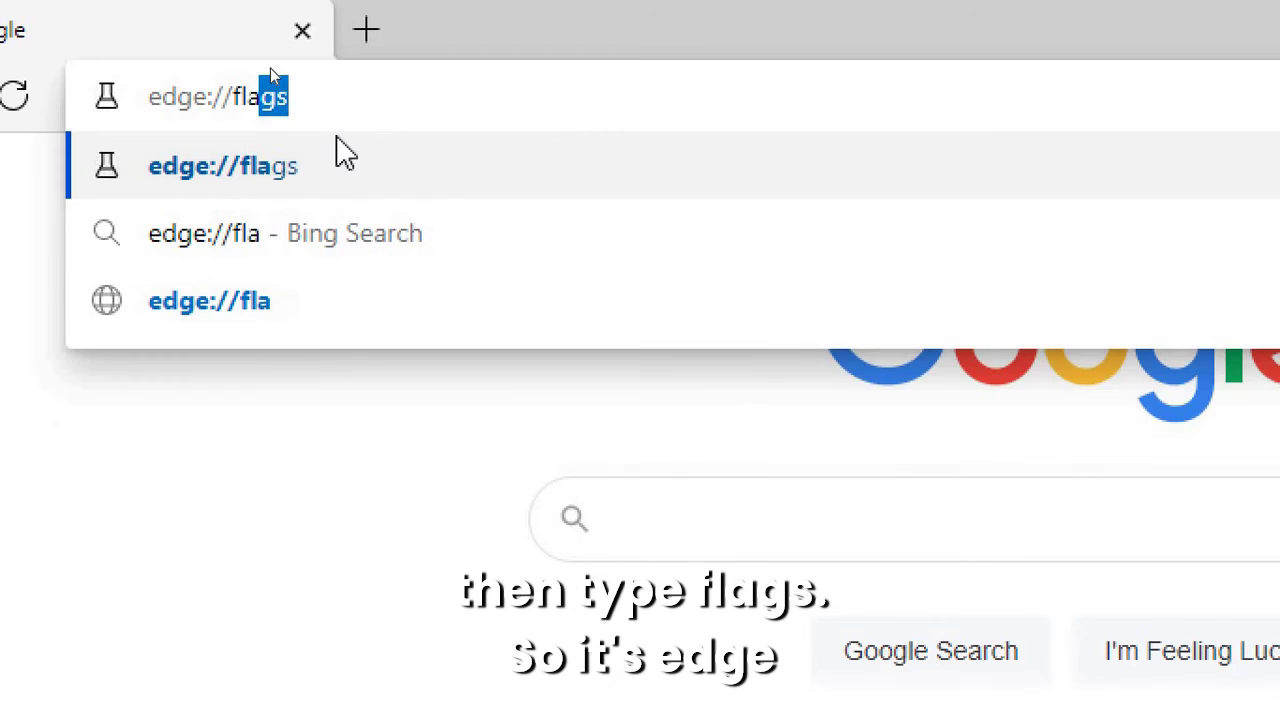
pyautogui.write('gs')
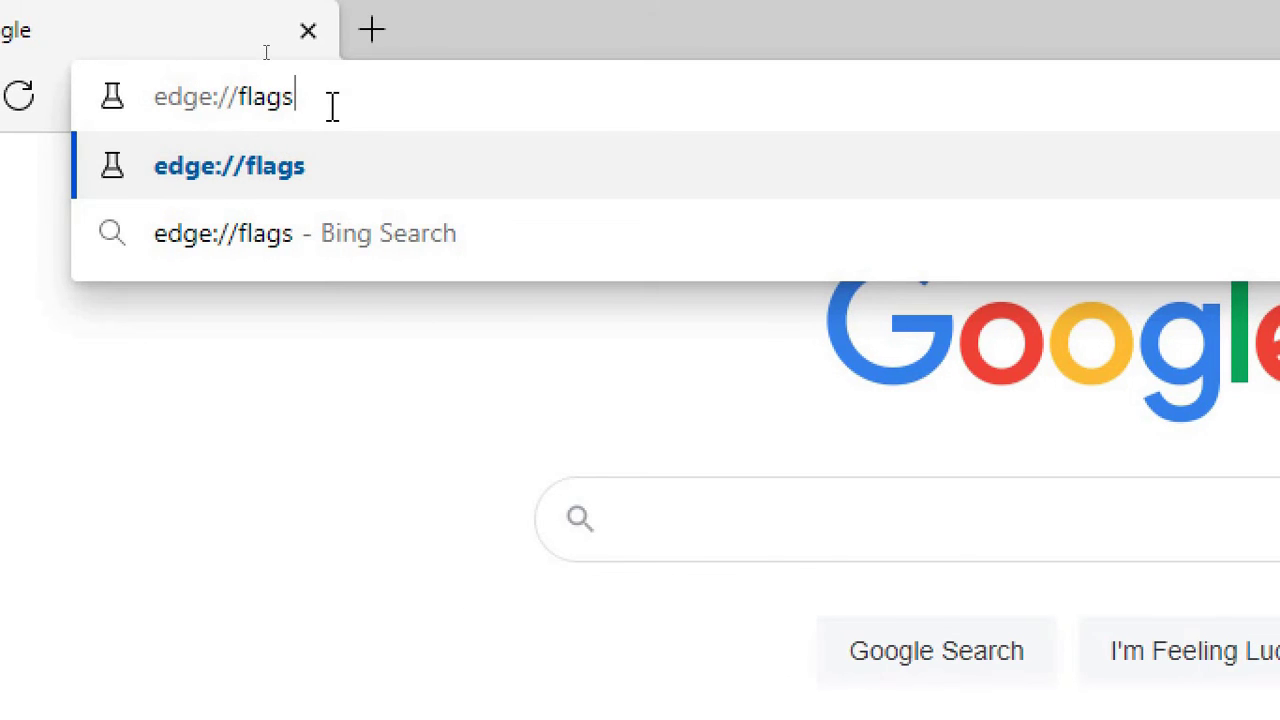
pyautogui.press('Return')
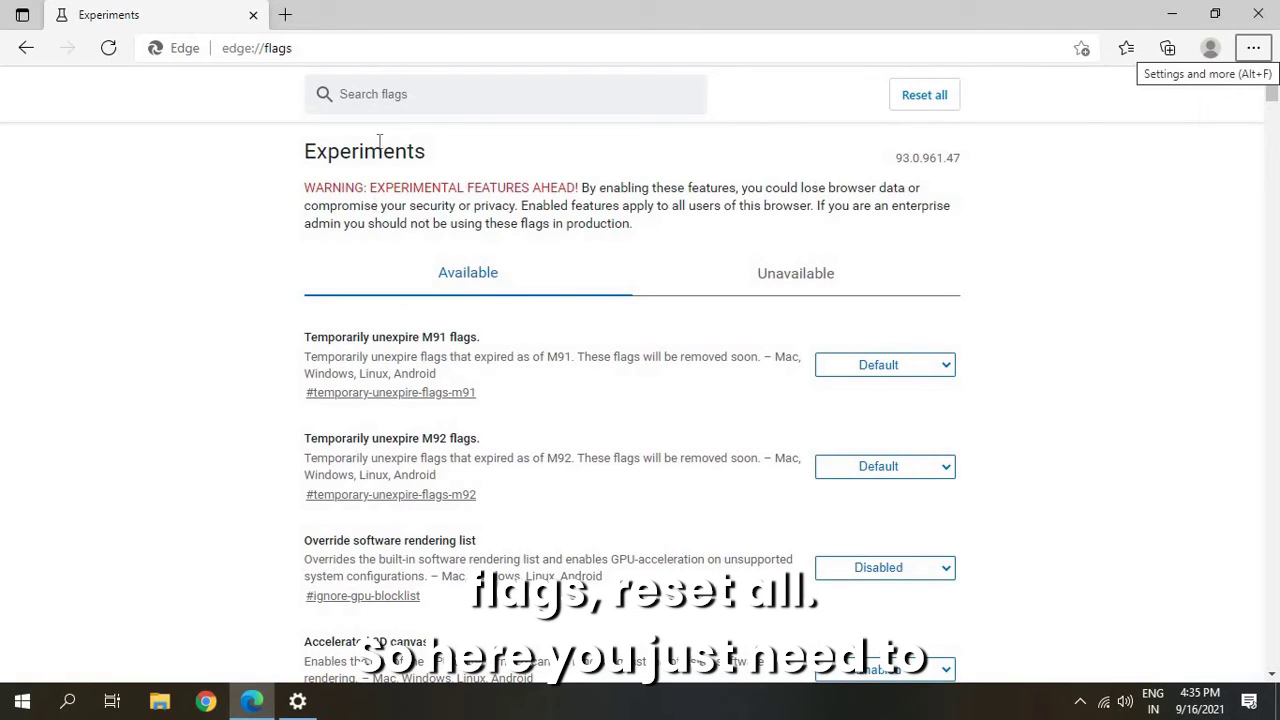
# Filter flags by 'downlo', set Parallel downloading to Enabled, and close Edge.
pyautogui.click(389, 95)
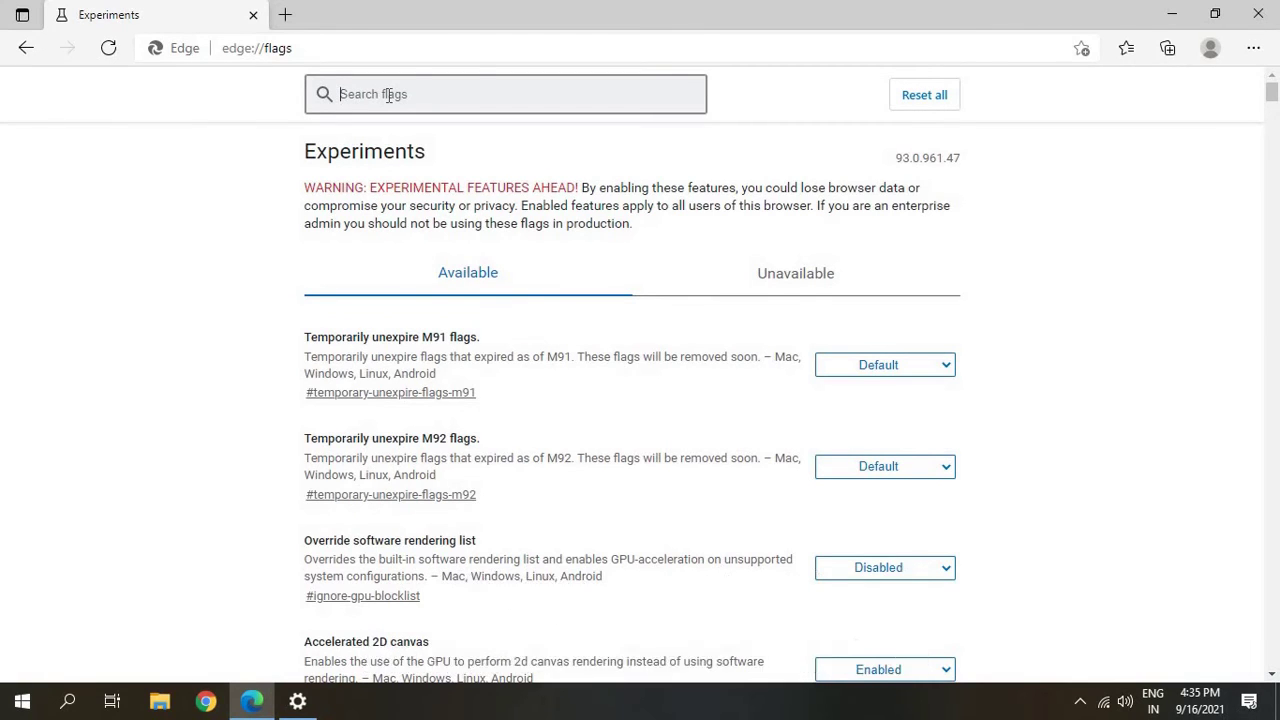
pyautogui.write('downlo')
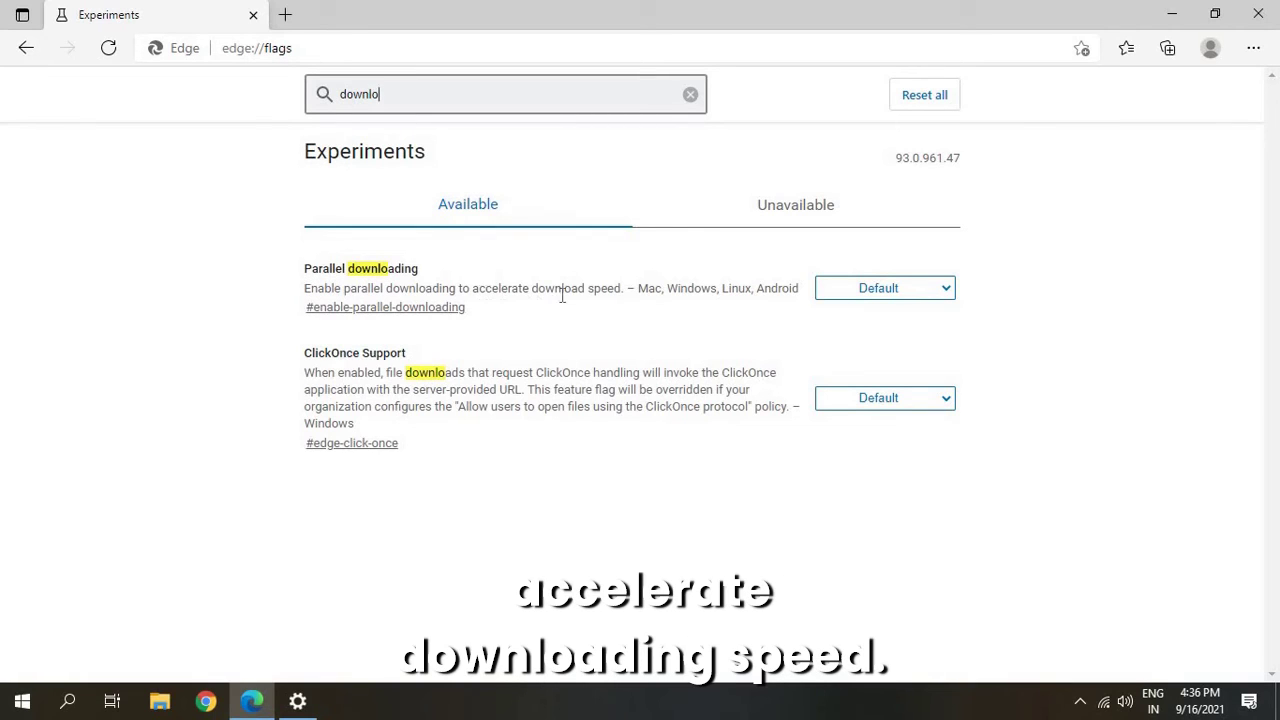
pyautogui.click(903, 290)
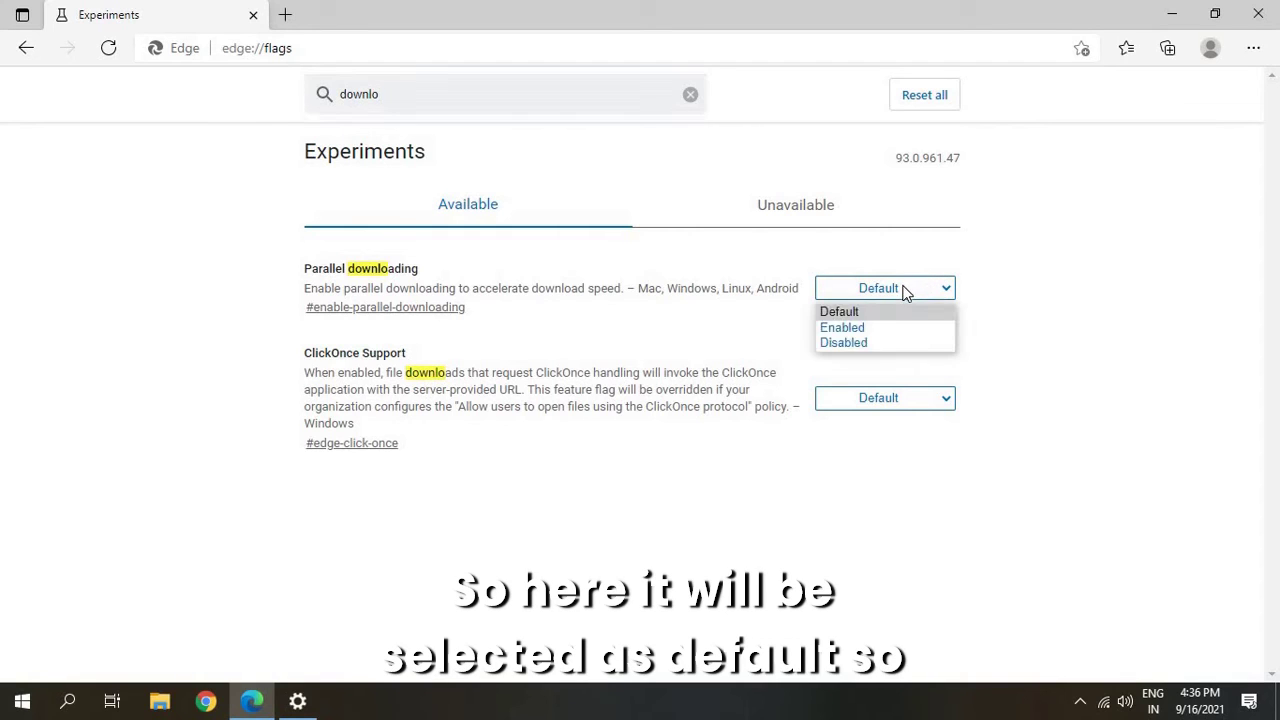
pyautogui.click(829, 329)
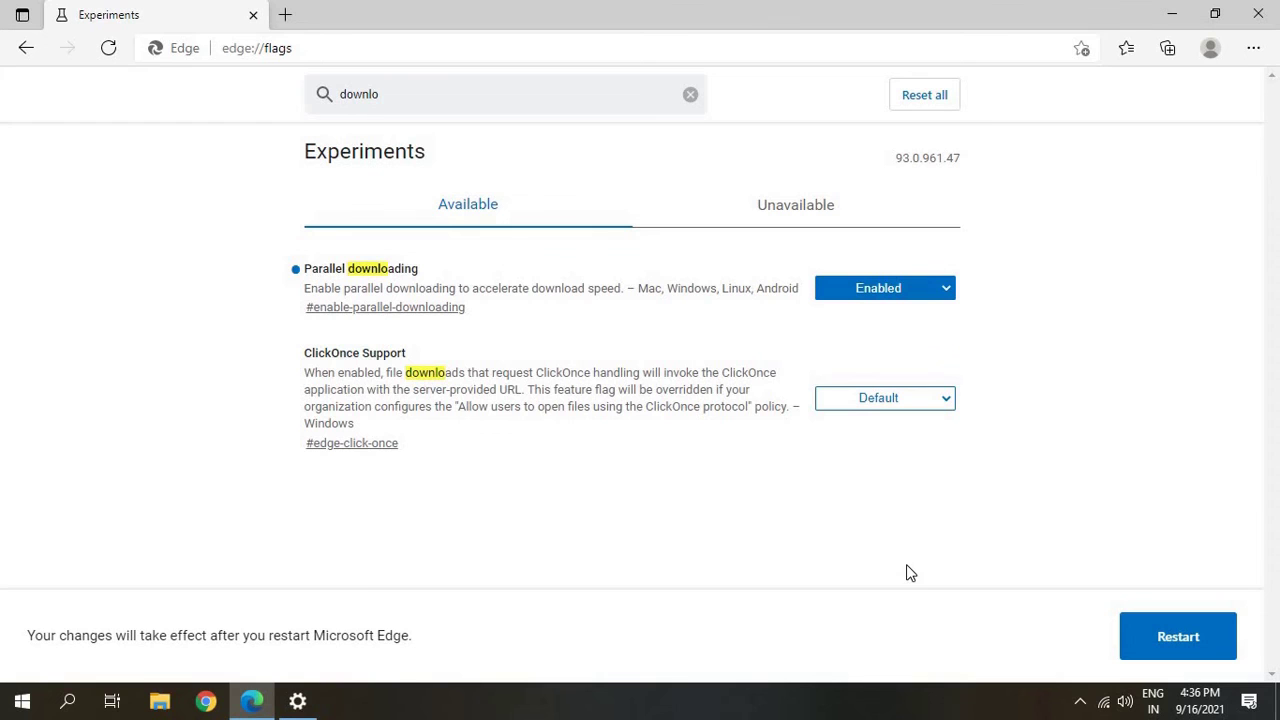
pyautogui.click(1271, 22)
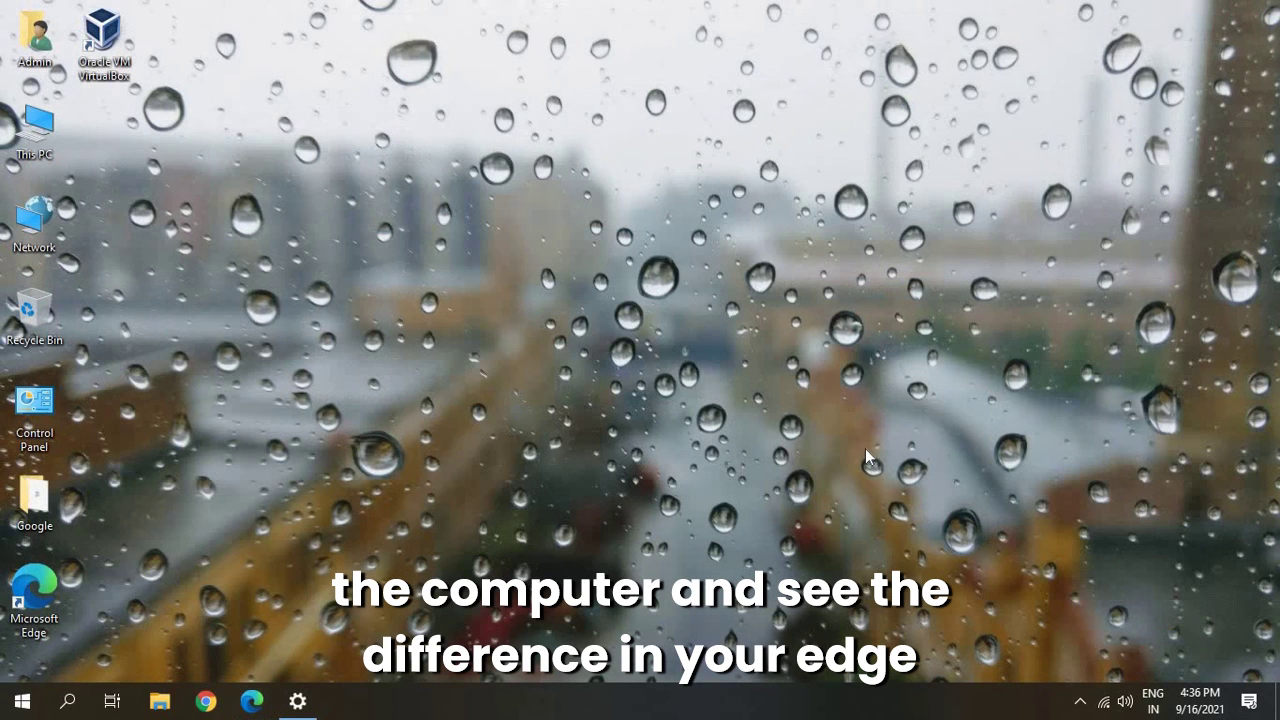